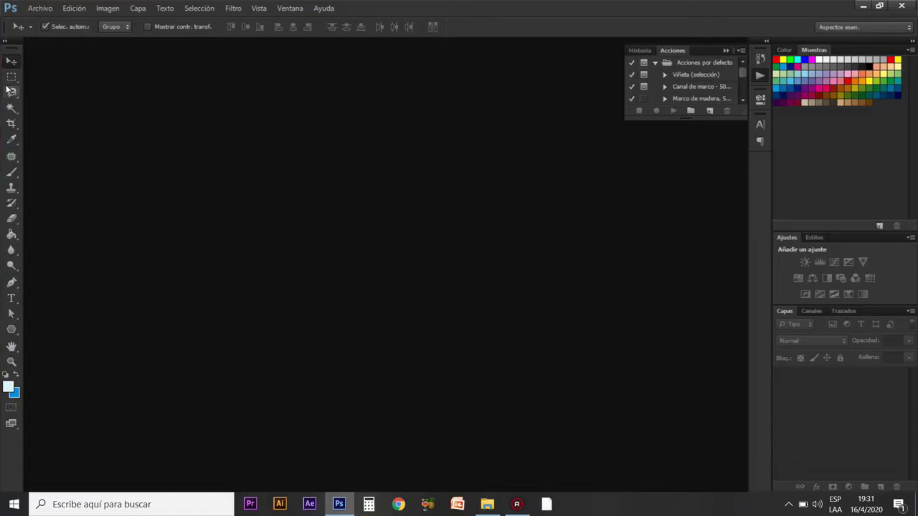
Step: Examine the marquee, lasso and magic wand tools with their variants and options, ending on the Move tool
left_click(13, 79)
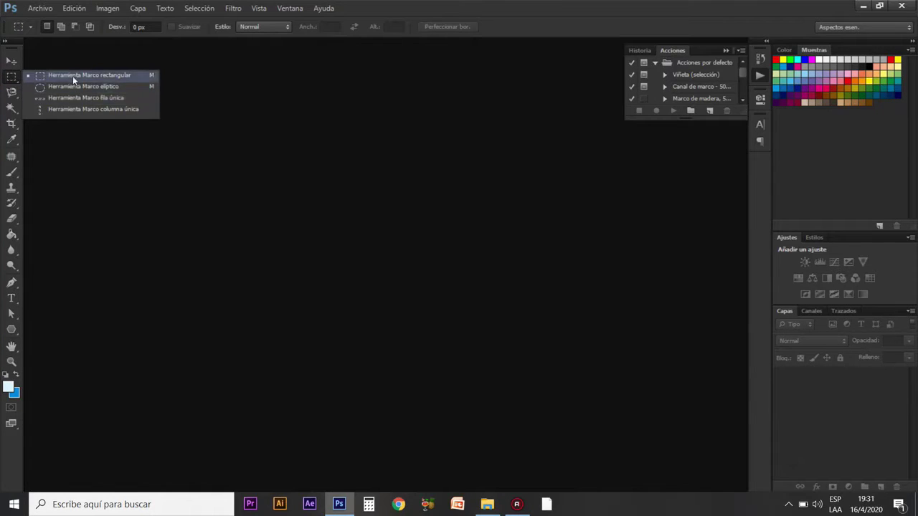
left_click(15, 92)
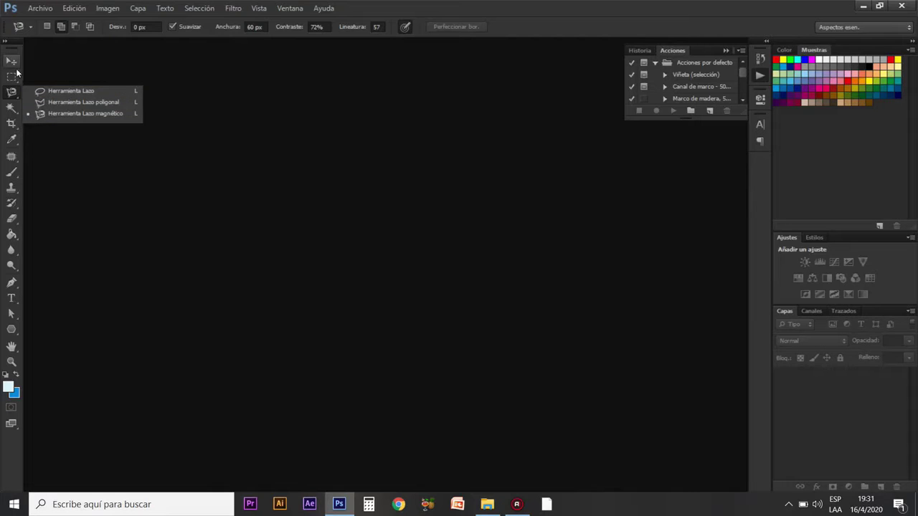
key("v")
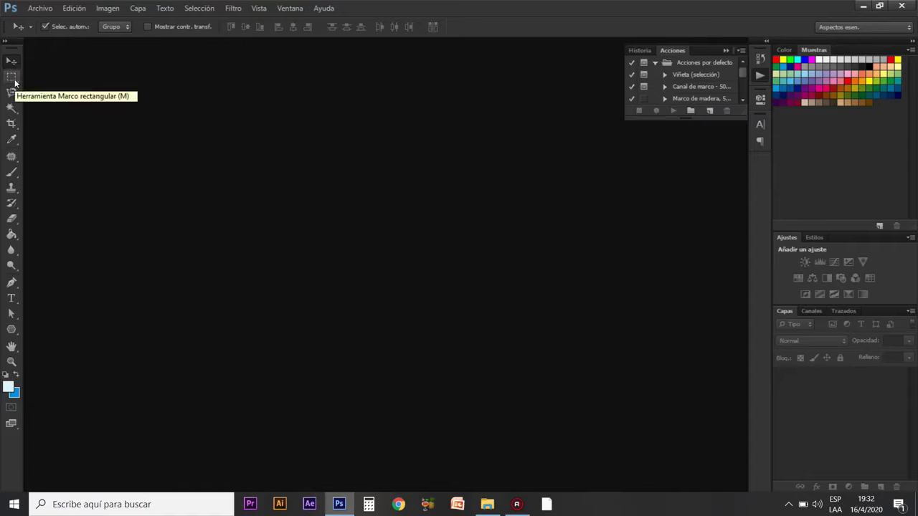
left_click(14, 80)
left_click(12, 92)
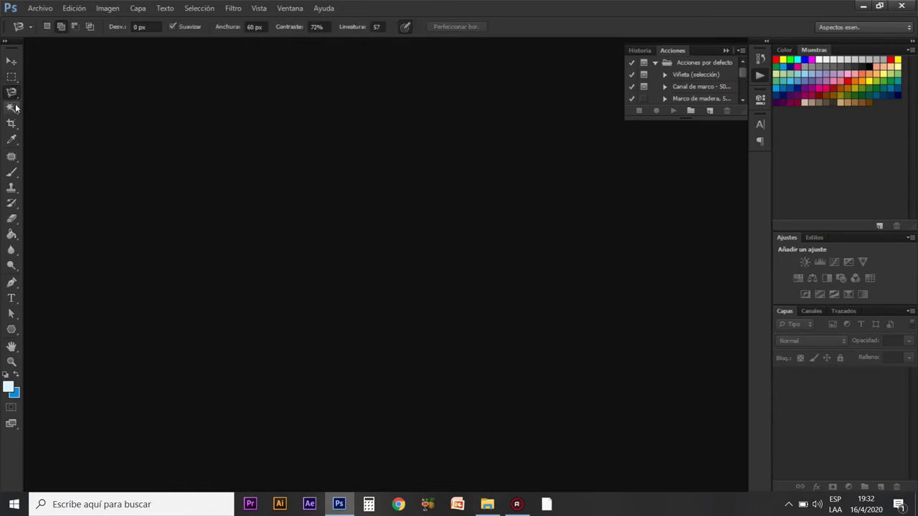
left_click(12, 108)
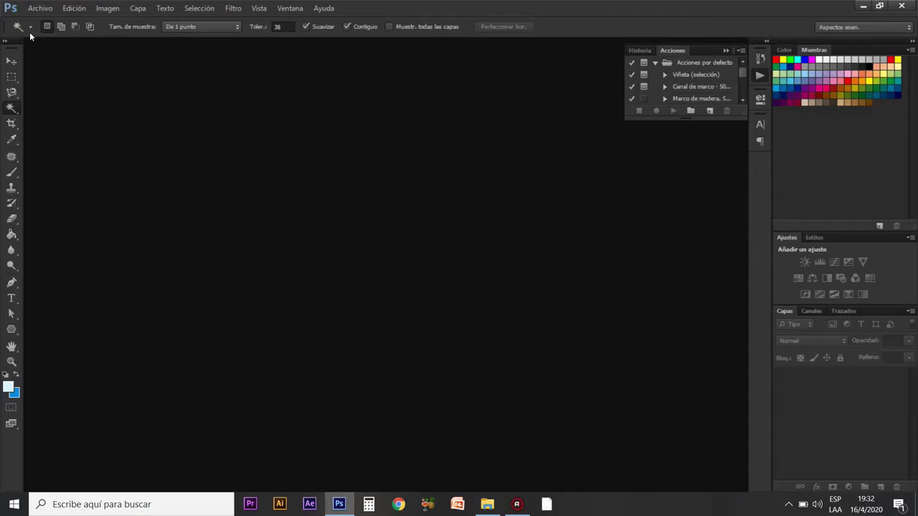
left_click(12, 93)
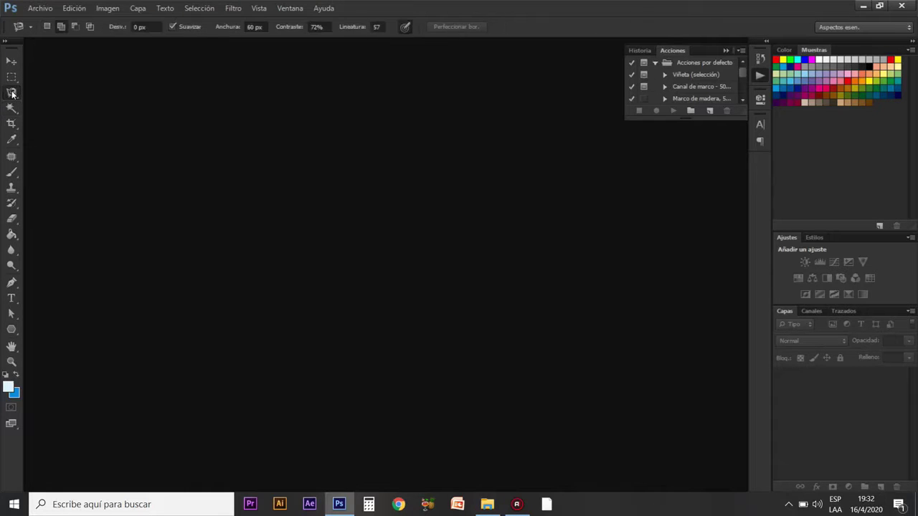
left_click(11, 61)
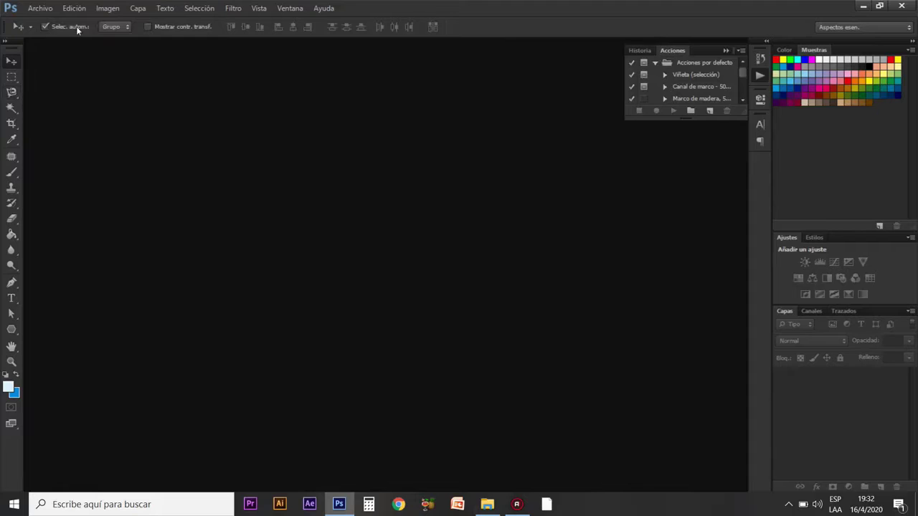
left_click(12, 77)
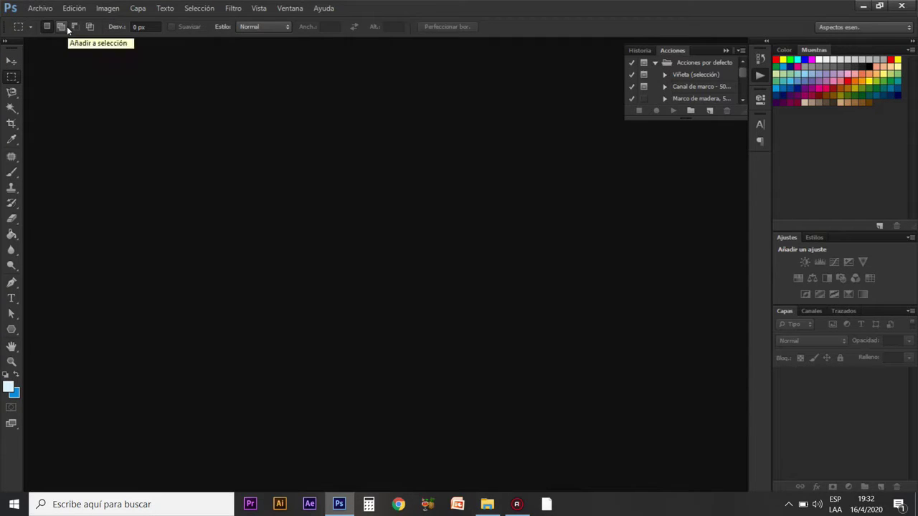
right_click(19, 84)
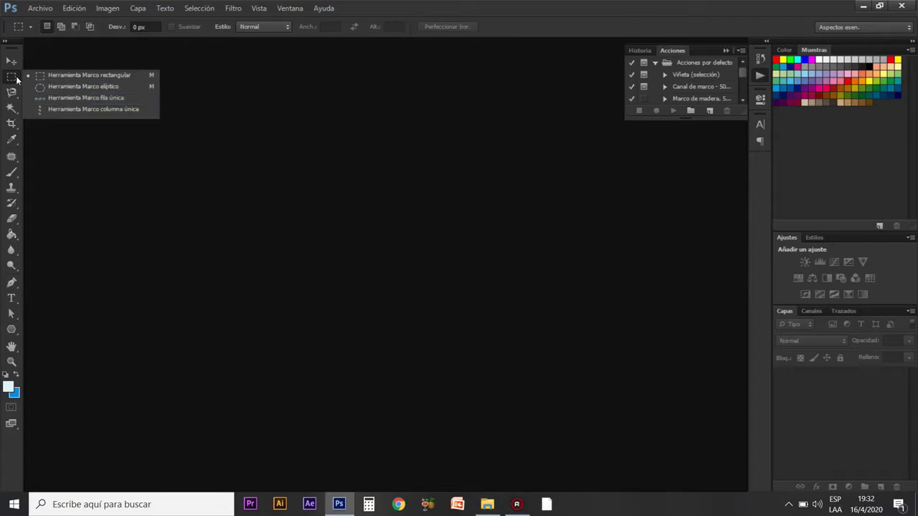
left_click(16, 79)
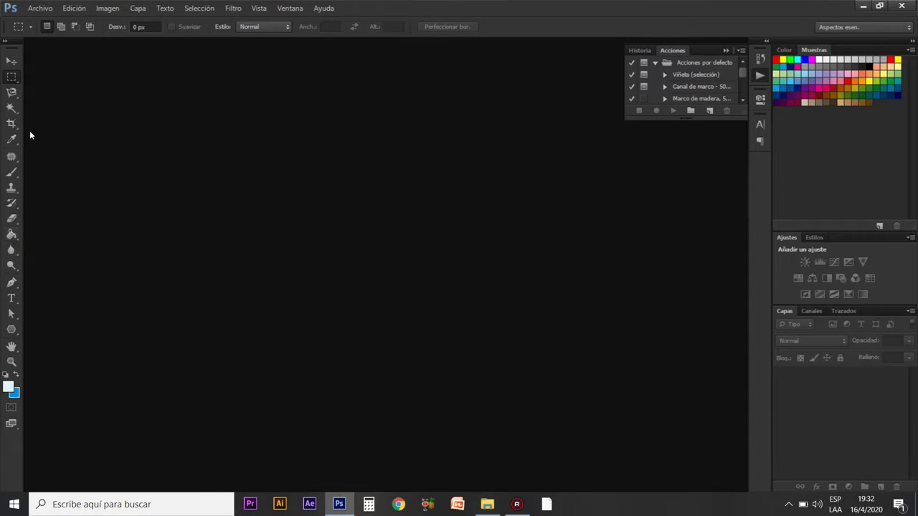
left_click(12, 64)
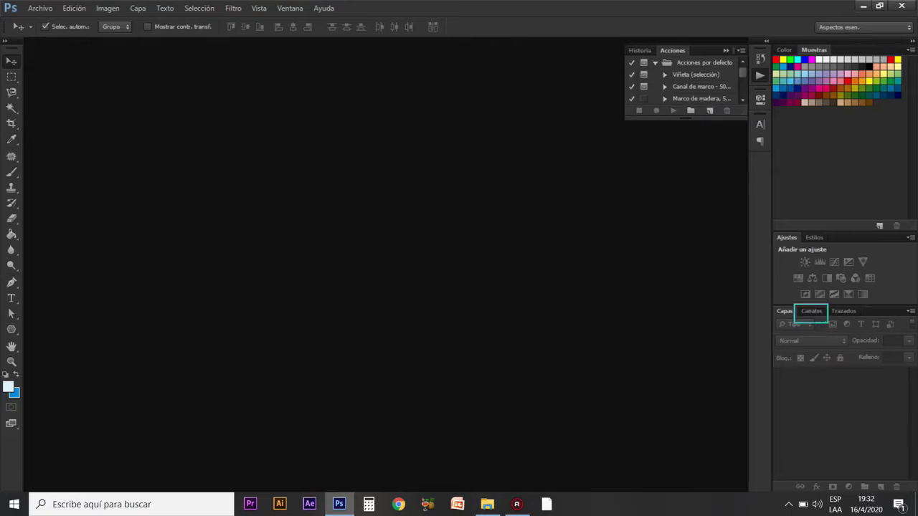
Step: Collapse the expanded Actions panel to clear the workspace
left_click(758, 76)
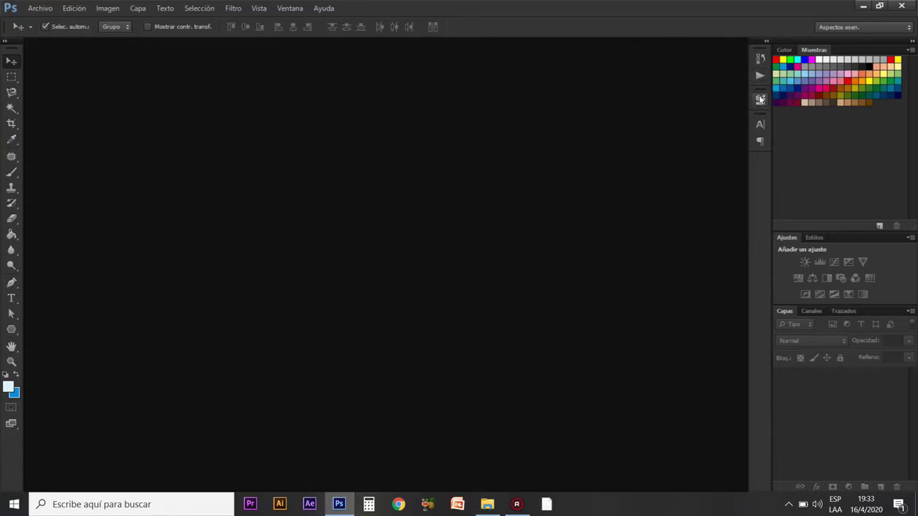
left_click(760, 98)
left_click(760, 99)
left_click(289, 8)
left_click(161, 8)
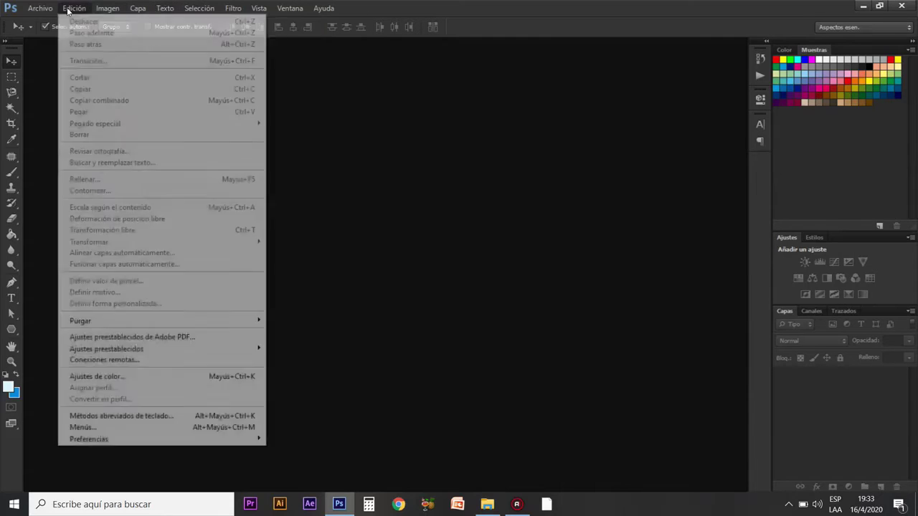
mouse_move(97, 10)
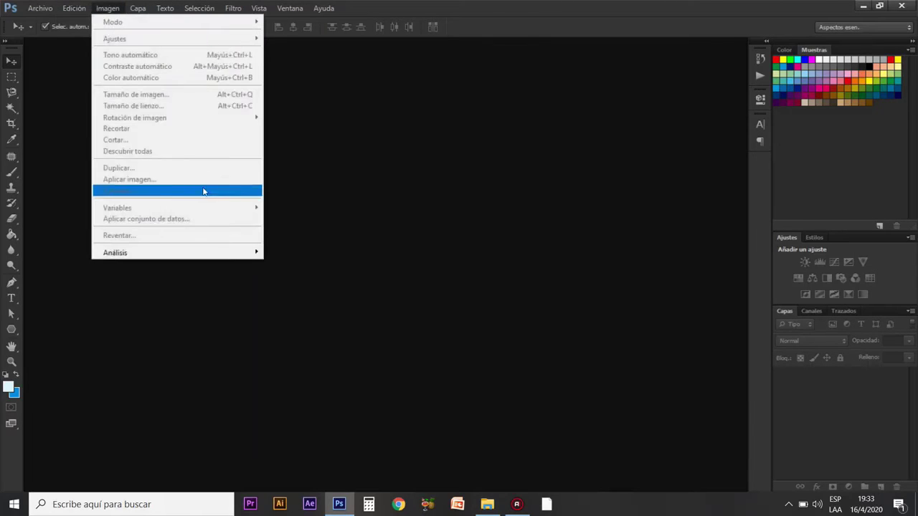
left_click(354, 117)
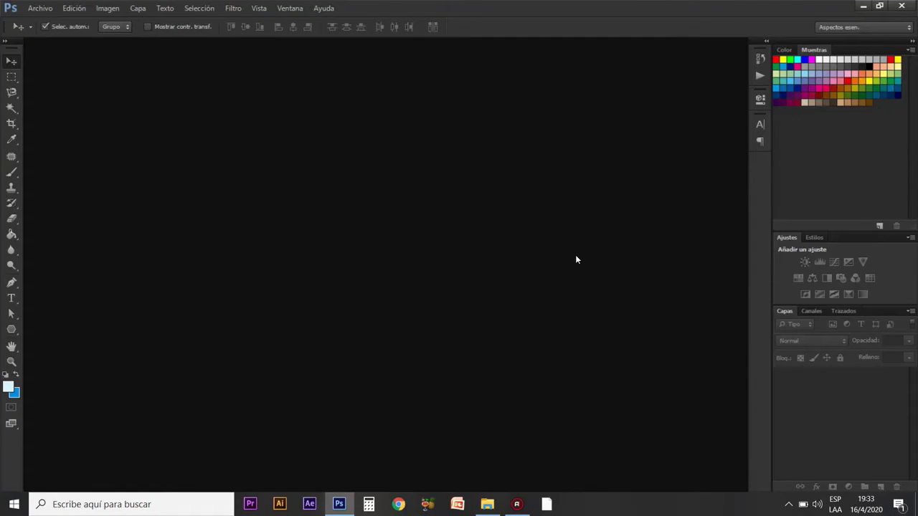
Step: Start a new document and name it Portada Facebook
left_click(36, 9)
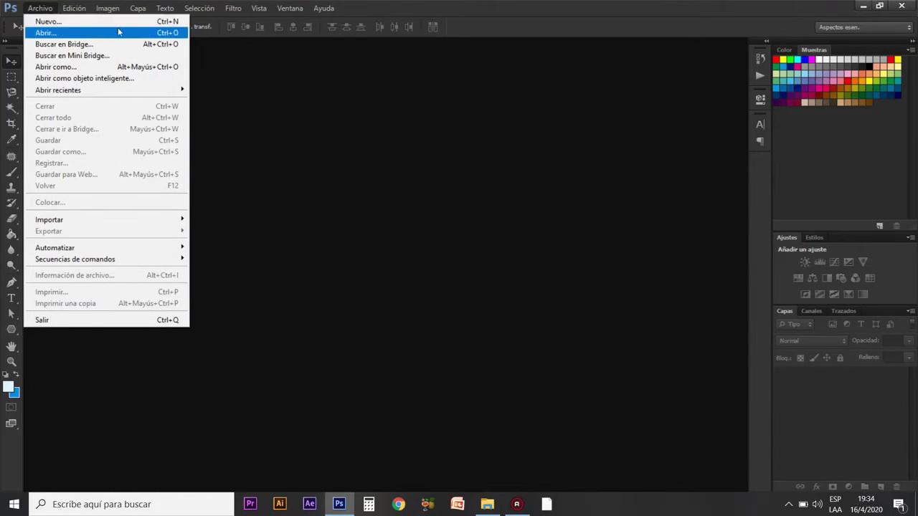
left_click(40, 8)
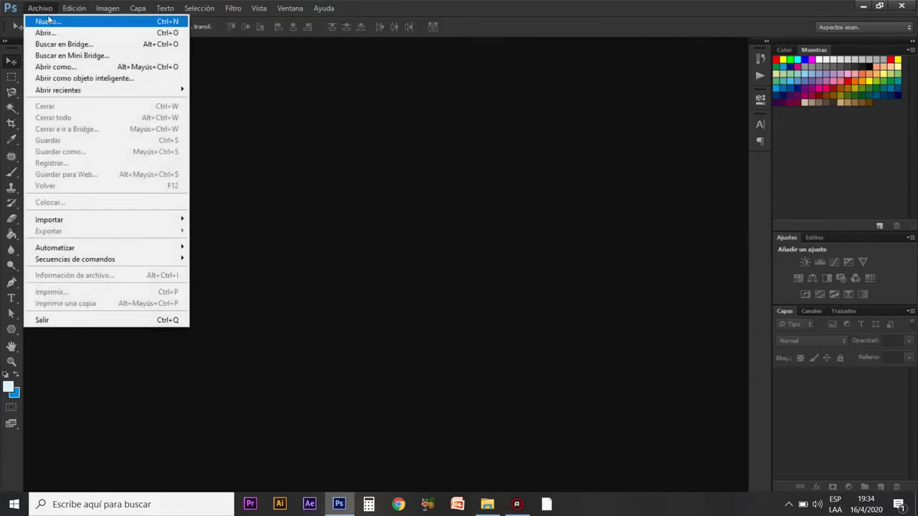
left_click(164, 23)
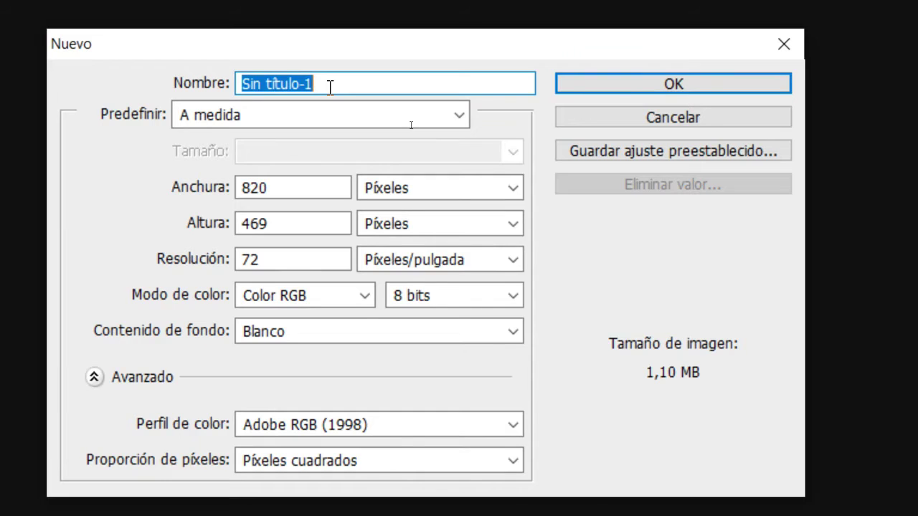
type("Portada ")
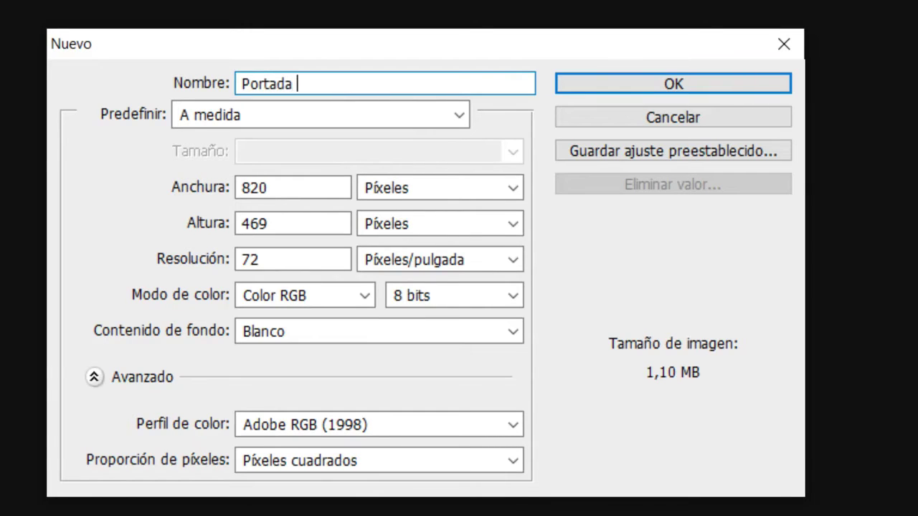
type("Facebook")
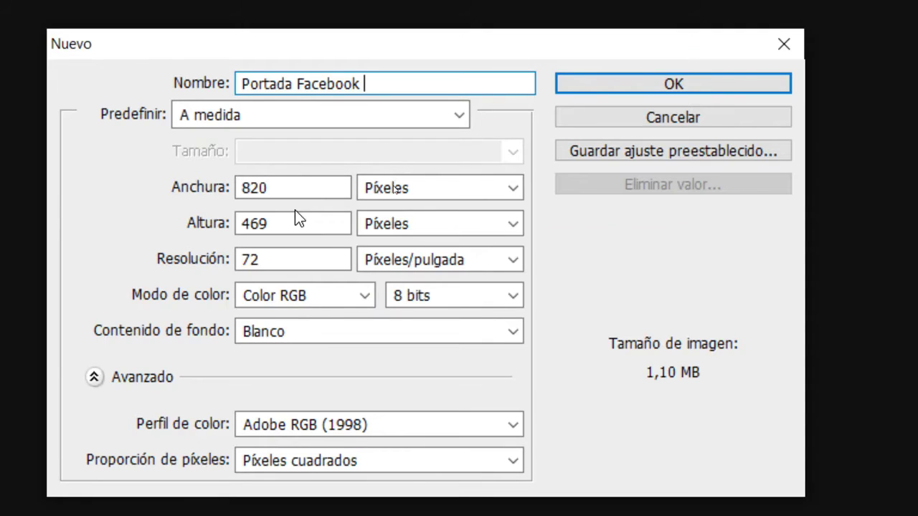
Step: Set the new document's width and height to 960 pixels each
left_click(515, 188)
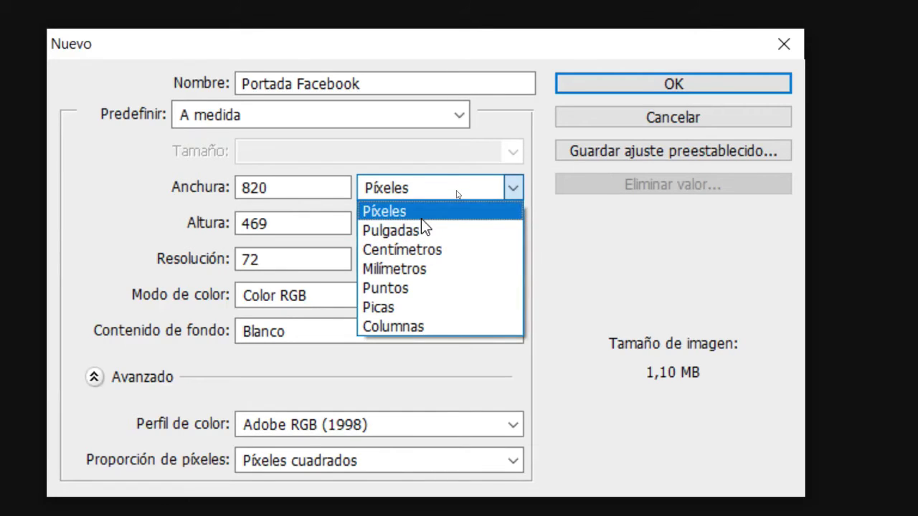
left_click(400, 213)
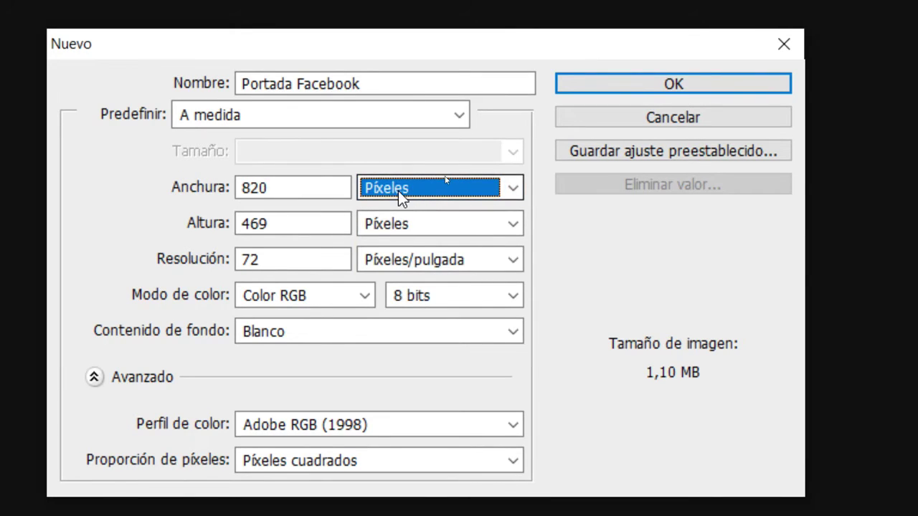
left_click_drag(286, 188, 235, 190)
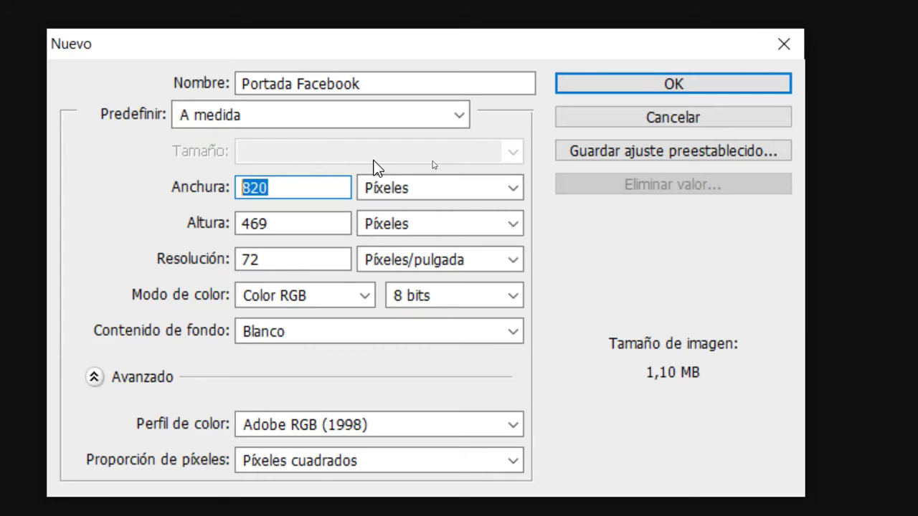
type("960")
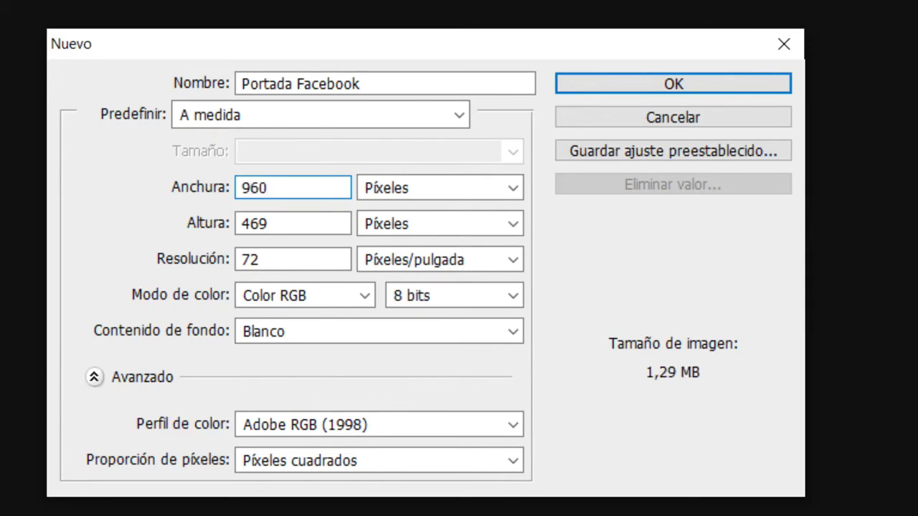
key("Tab")
key("Tab")
type("960")
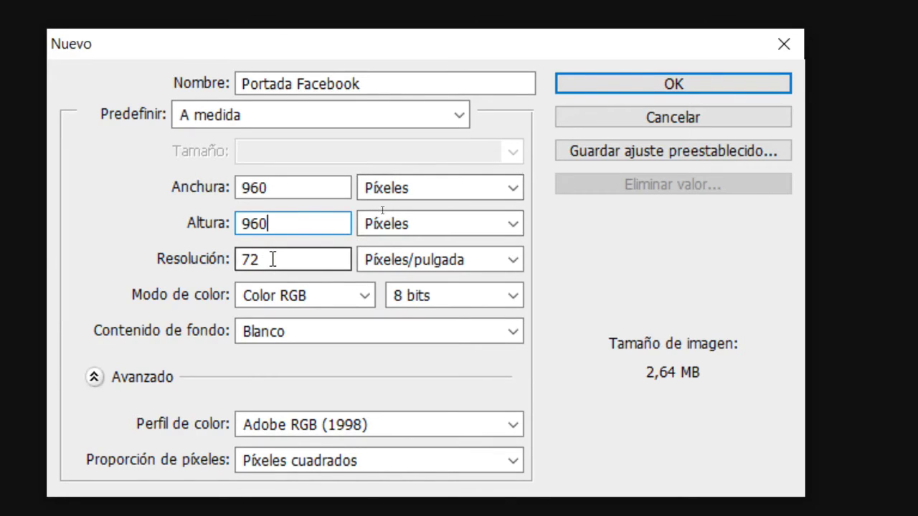
Step: Set the new document's resolution to 300 pixels per inch (Píxeles/pulgada)
left_click_drag(273, 260, 238, 259)
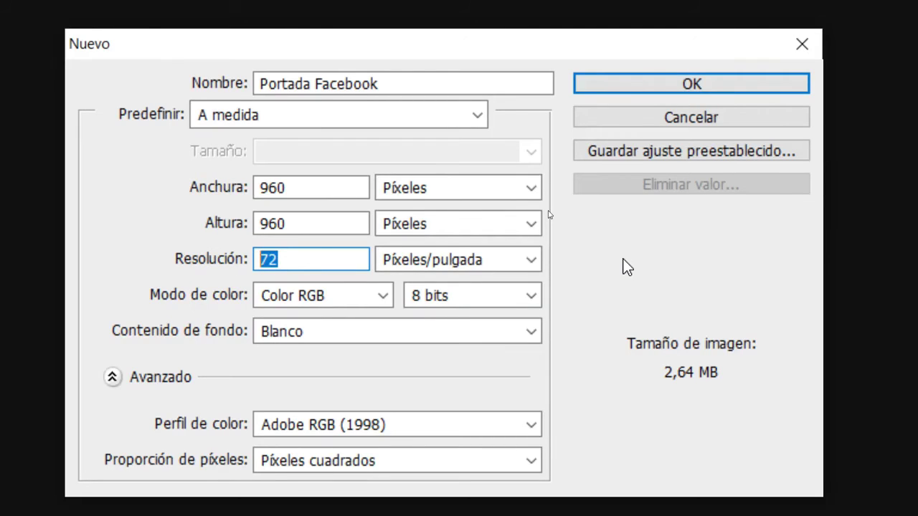
type("200")
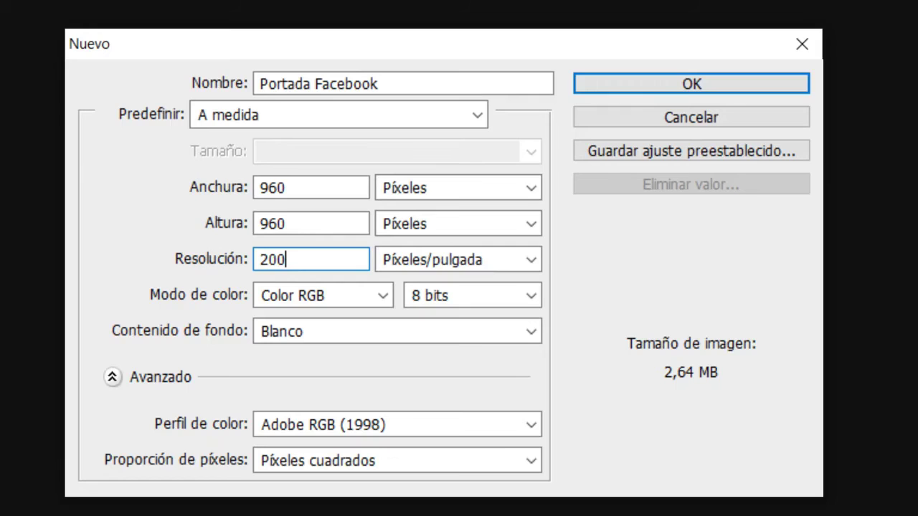
key("BackSpace")
key("BackSpace")
key("BackSpace")
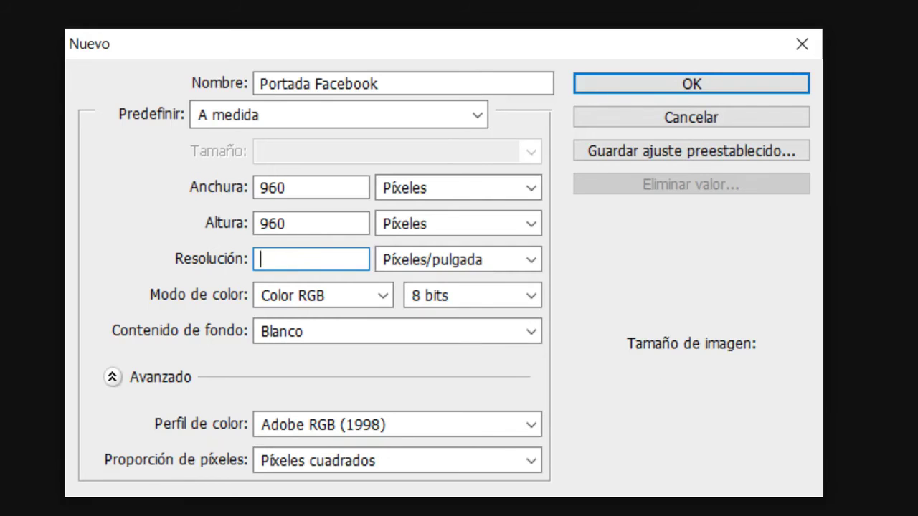
type("300")
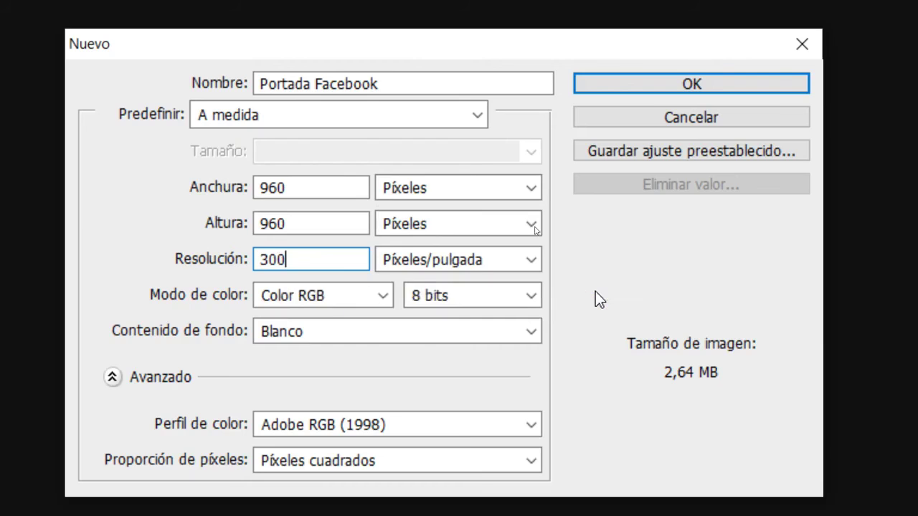
left_click(450, 267)
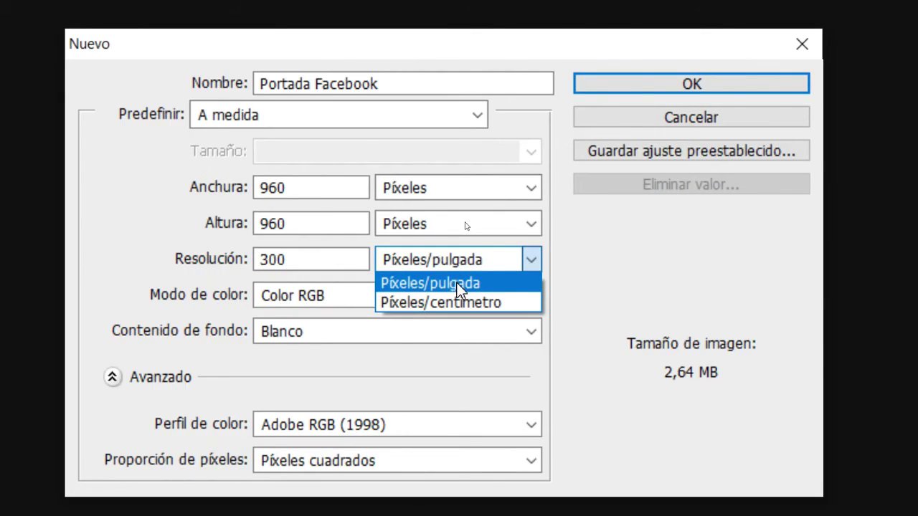
left_click(456, 282)
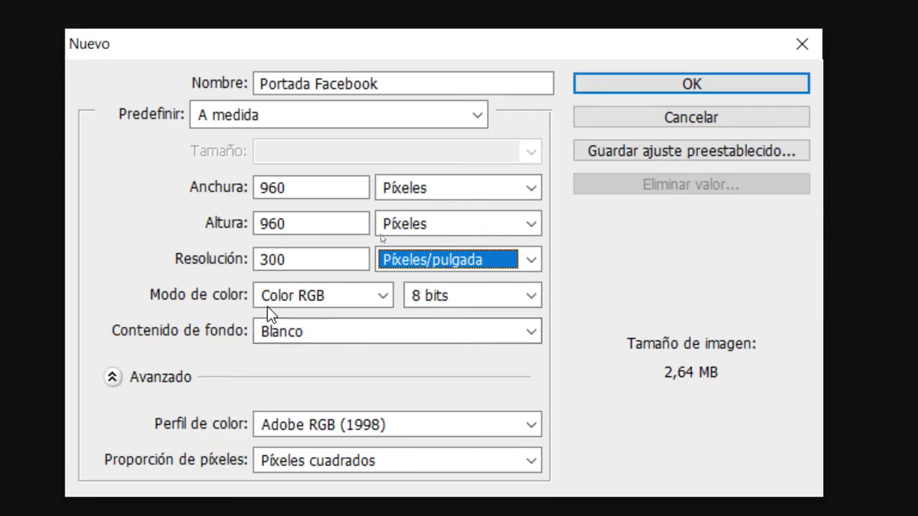
Step: Set the new document's colour mode to Color CMYK with a depth of 8 bits
left_click(376, 300)
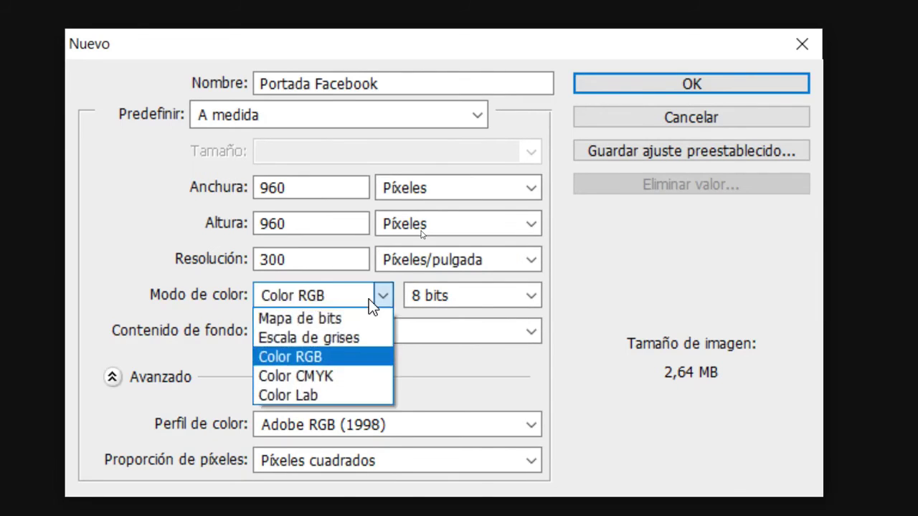
left_click(319, 378)
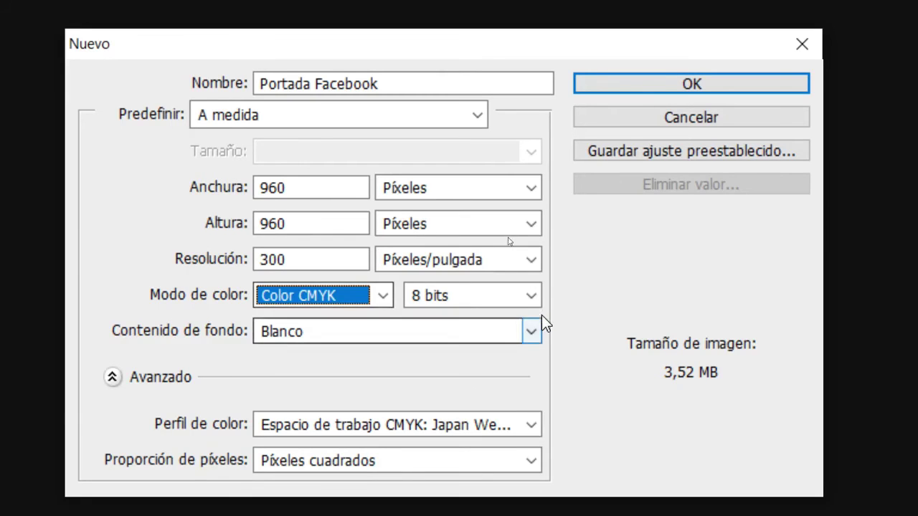
left_click(531, 296)
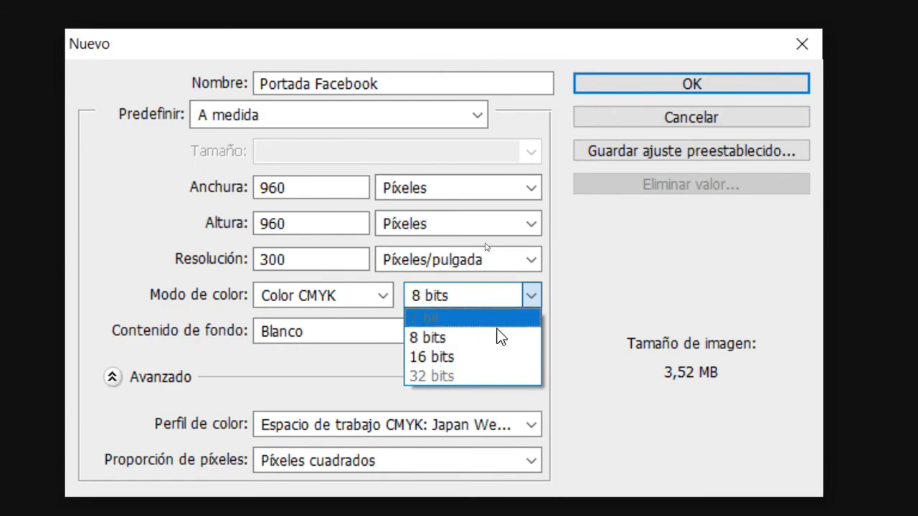
left_click(446, 336)
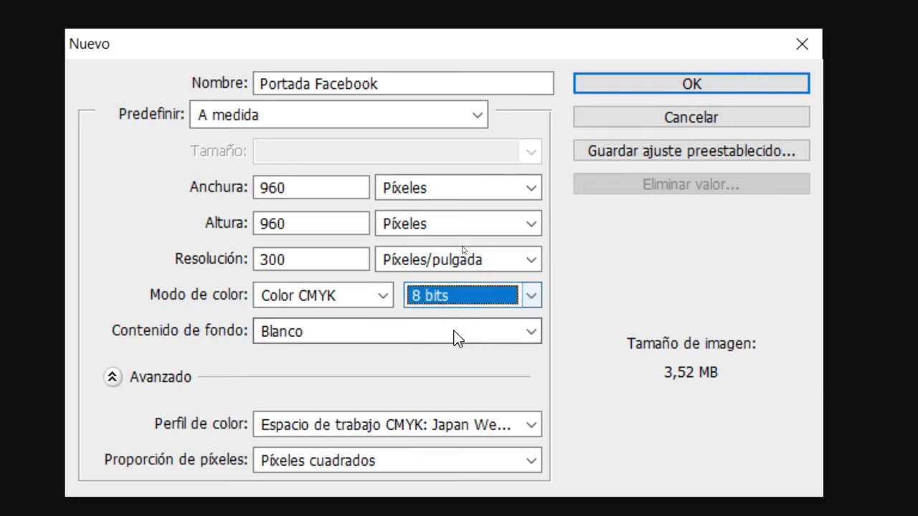
Step: Set the new document's colour mode to Color RGB and collapse the advanced options
left_click(323, 297)
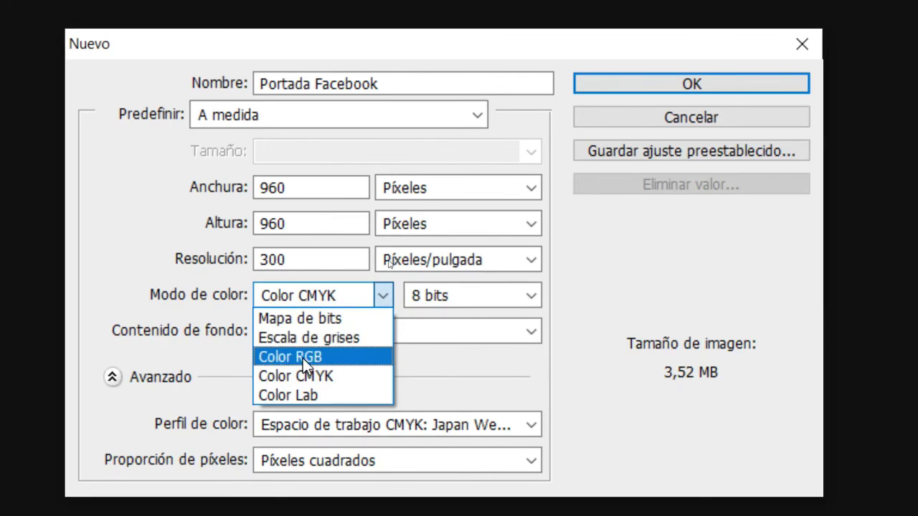
left_click(321, 356)
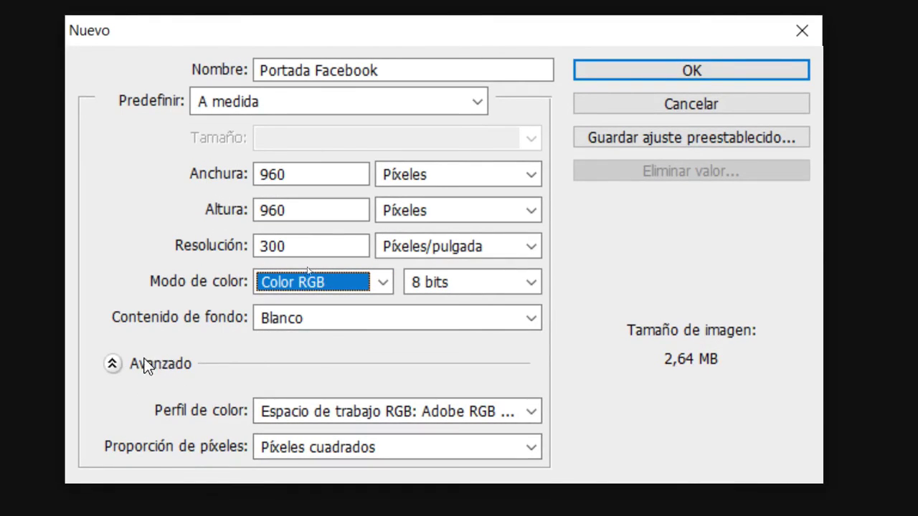
left_click(114, 364)
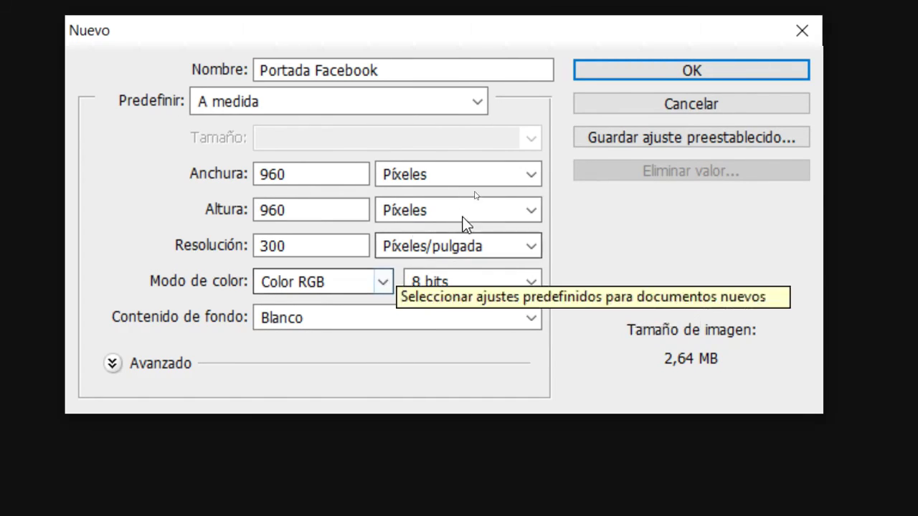
Step: Switch the new document's dimensions to centimetres and set the width to 15 and the height to 21
left_click(516, 176)
left_click(491, 236)
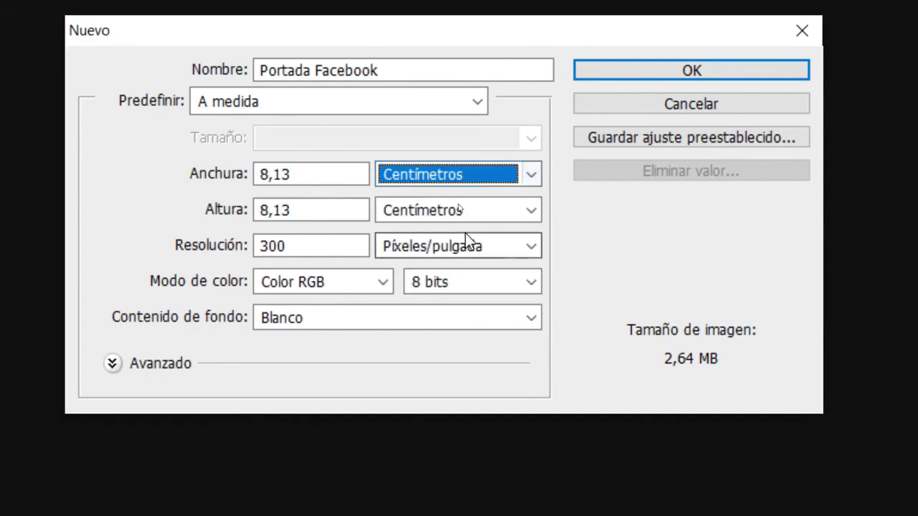
left_click_drag(316, 180, 252, 179)
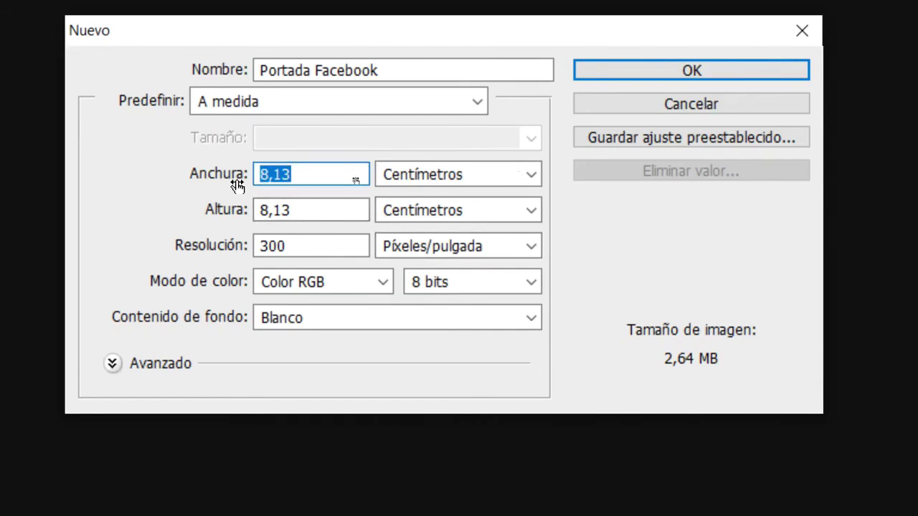
type("15")
key("Tab")
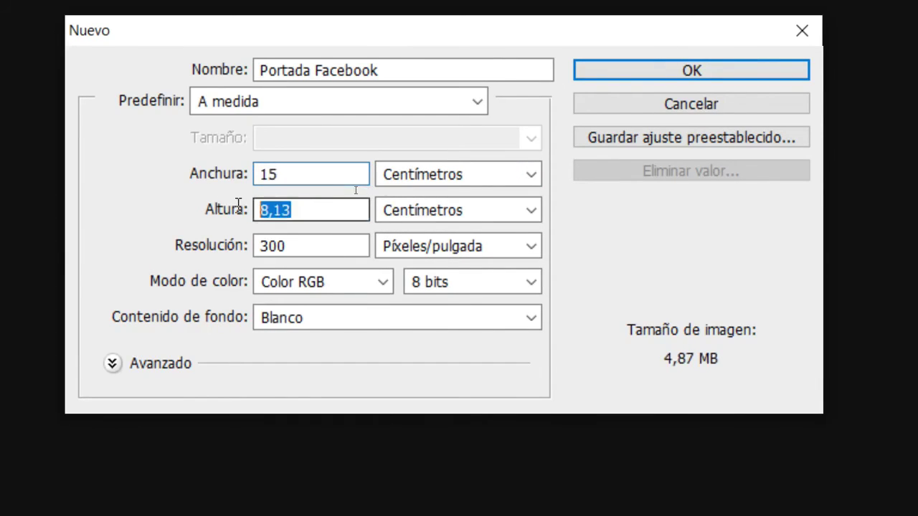
type("21")
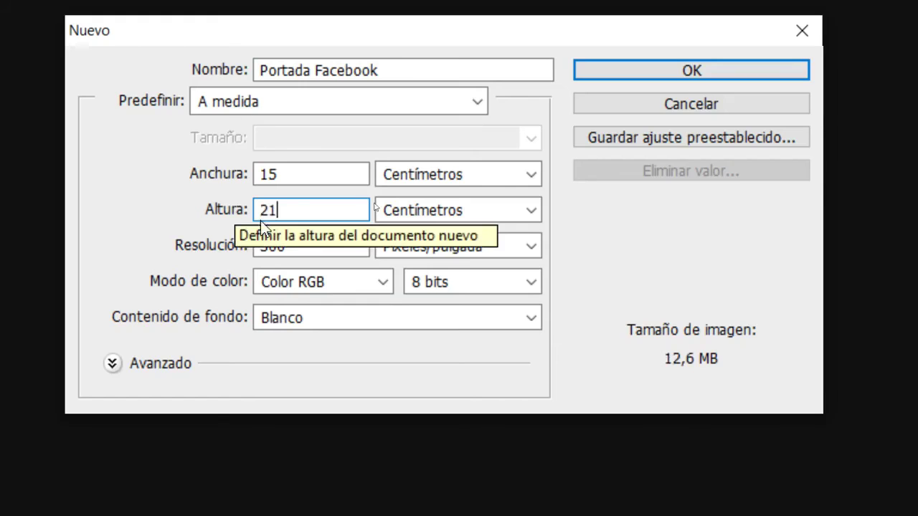
Step: Set the new document's resolution to 100 pixels per inch and its colour mode to Color CMYK
key("Tab")
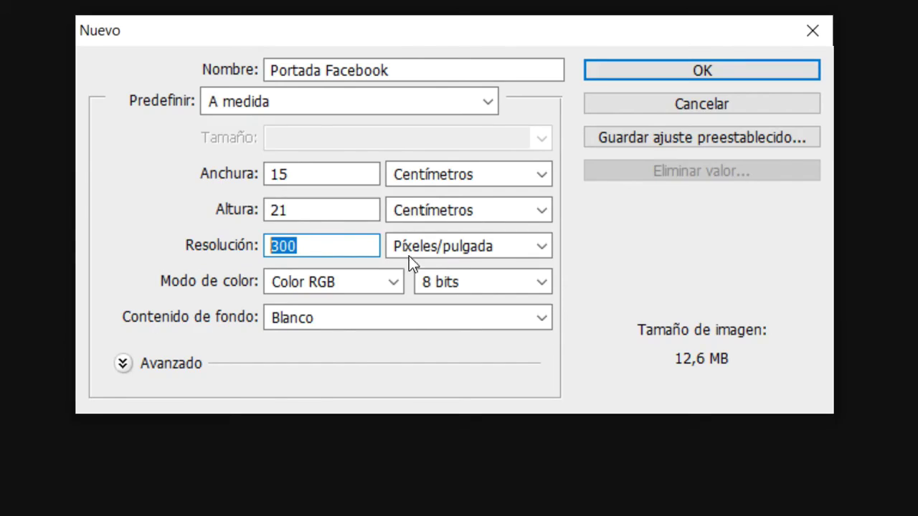
type("100")
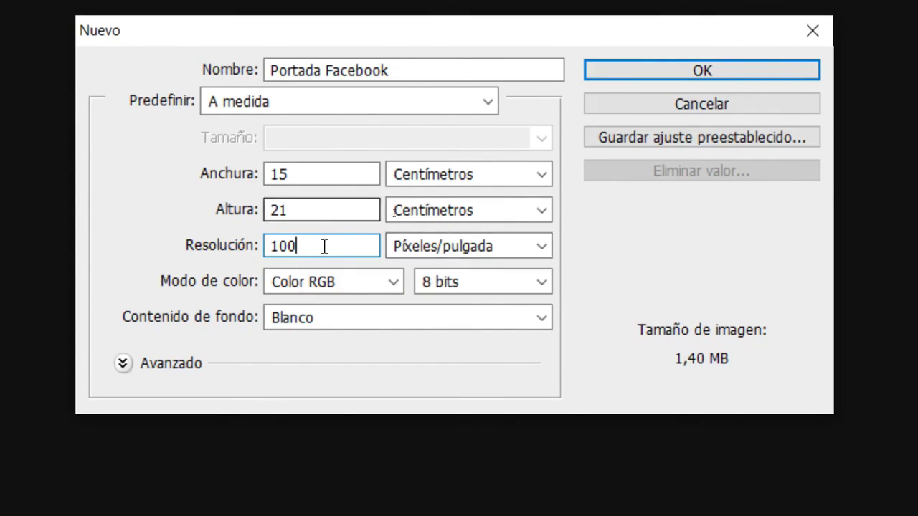
left_click(297, 281)
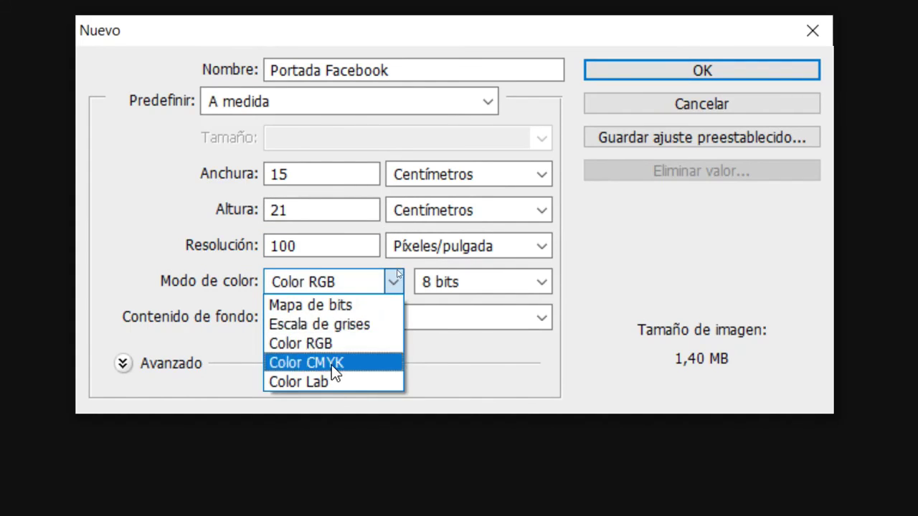
left_click(329, 362)
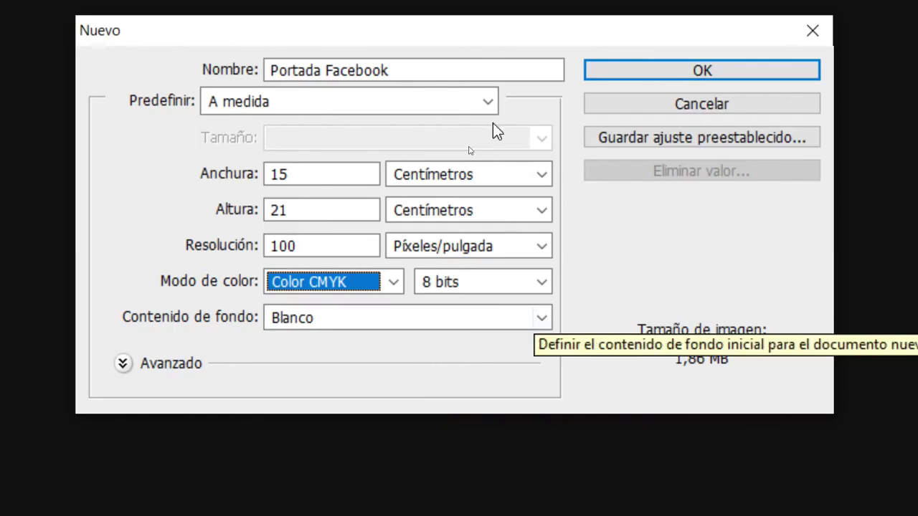
Step: Set the new document's size to 960 × 960 pixels and its resolution to 300 pixels per inch
left_click(441, 180)
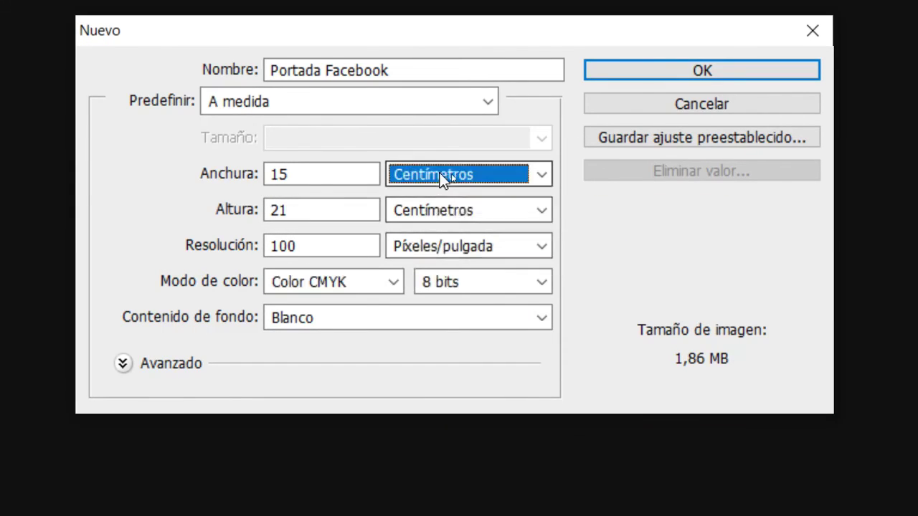
left_click(433, 198)
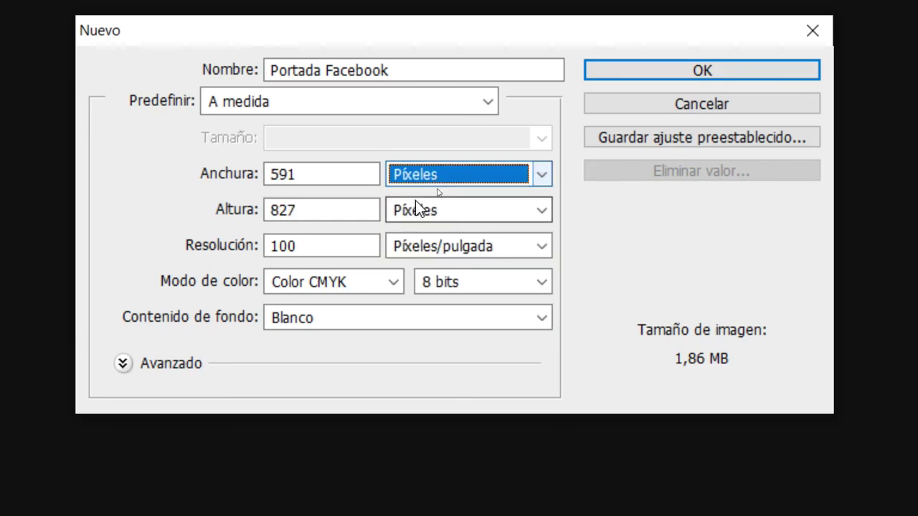
left_click_drag(311, 178, 254, 194)
type("960")
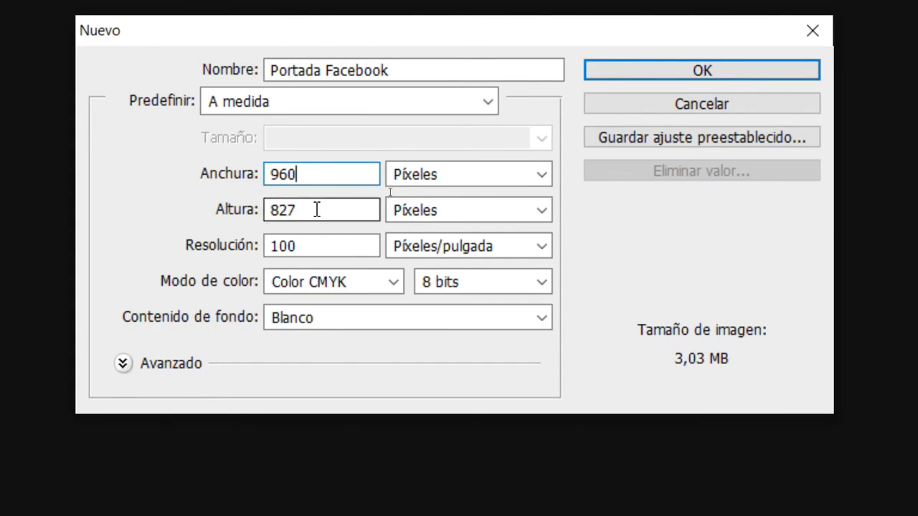
left_click_drag(317, 210, 241, 215)
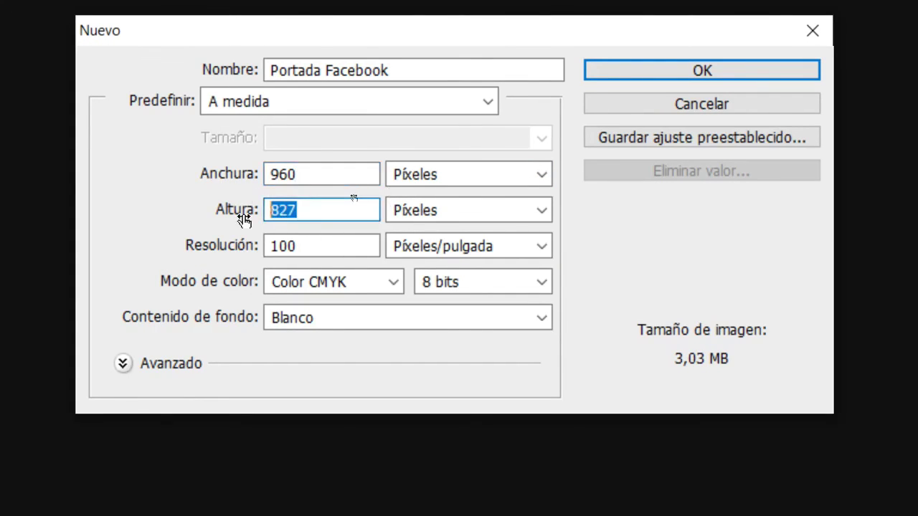
type("960")
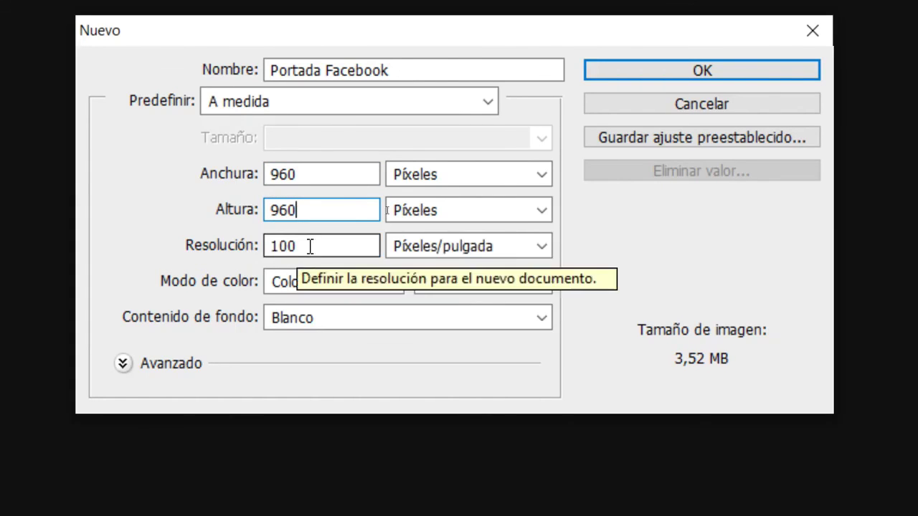
left_click_drag(311, 247, 231, 251)
type("300")
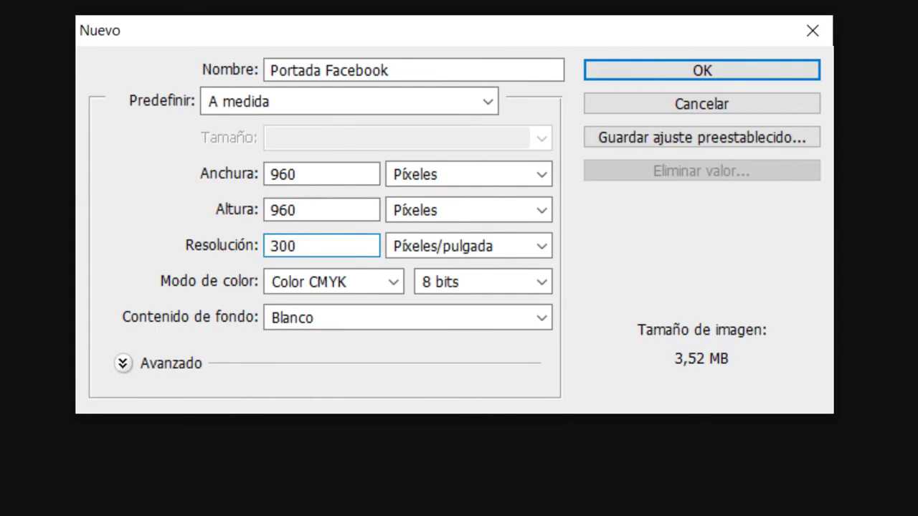
Step: Switch the new document's colour mode from CMYK to Color RGB and create the document
left_click(393, 282)
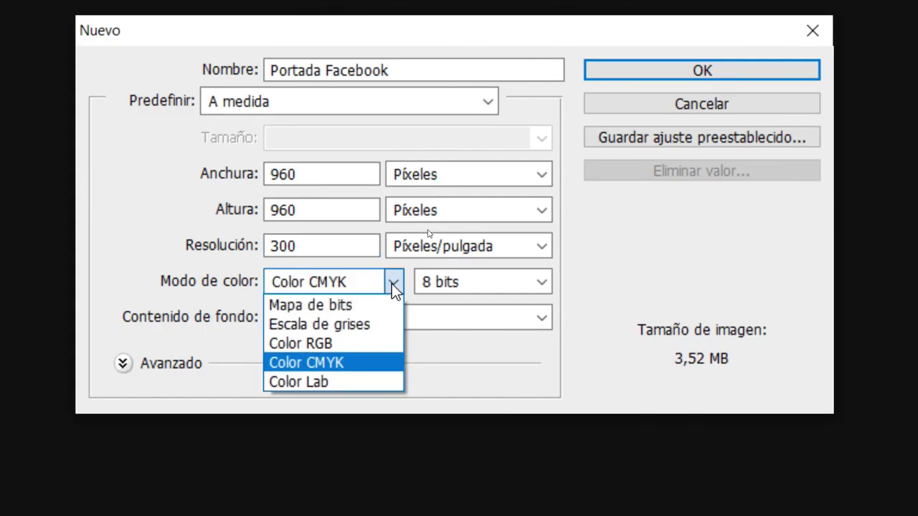
left_click(337, 344)
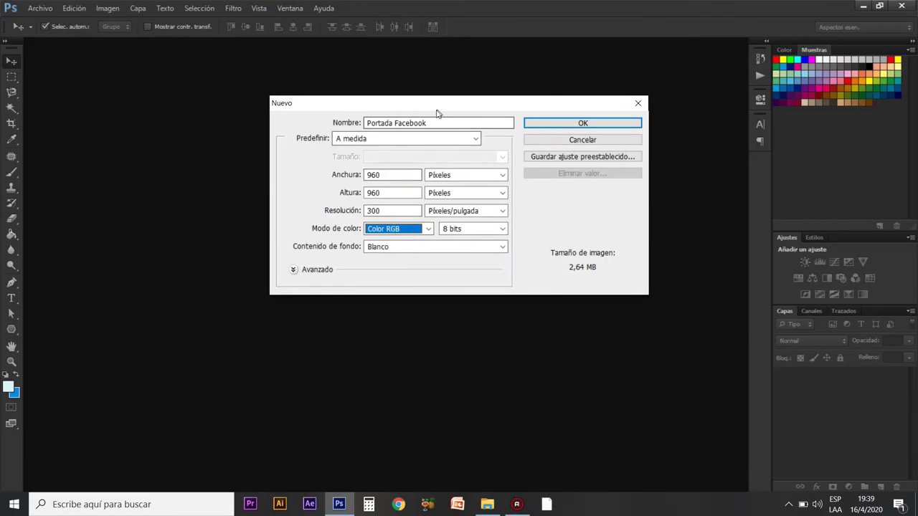
left_click_drag(438, 113, 430, 159)
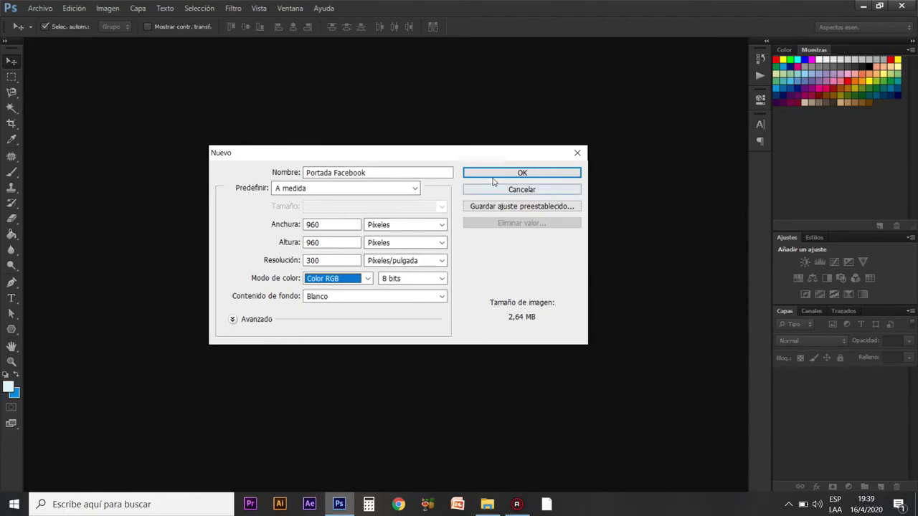
left_click(522, 173)
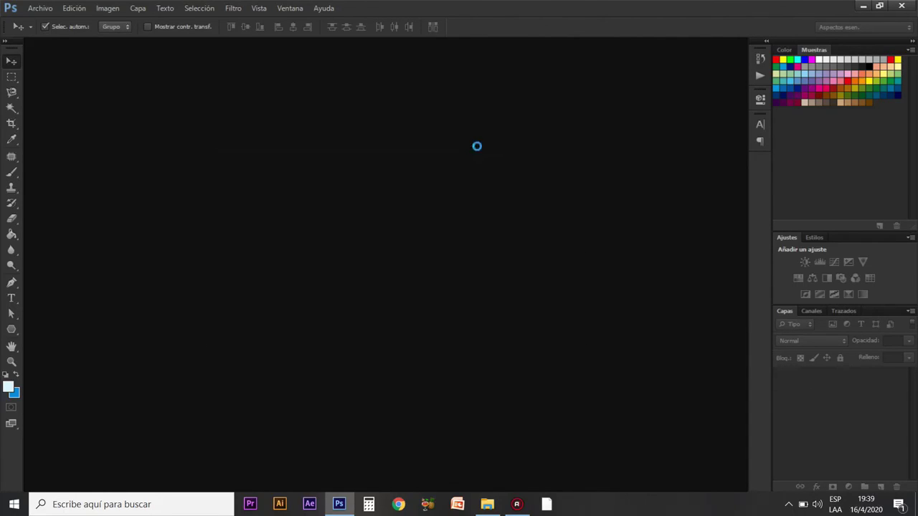